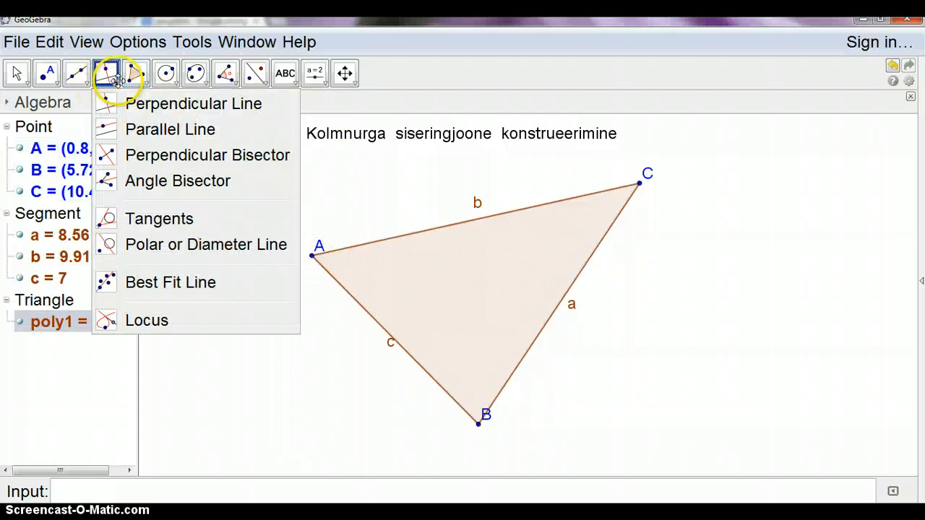
Step: Construct the angle bisectors of triangle ABC at vertices A, C and B
click(148, 181)
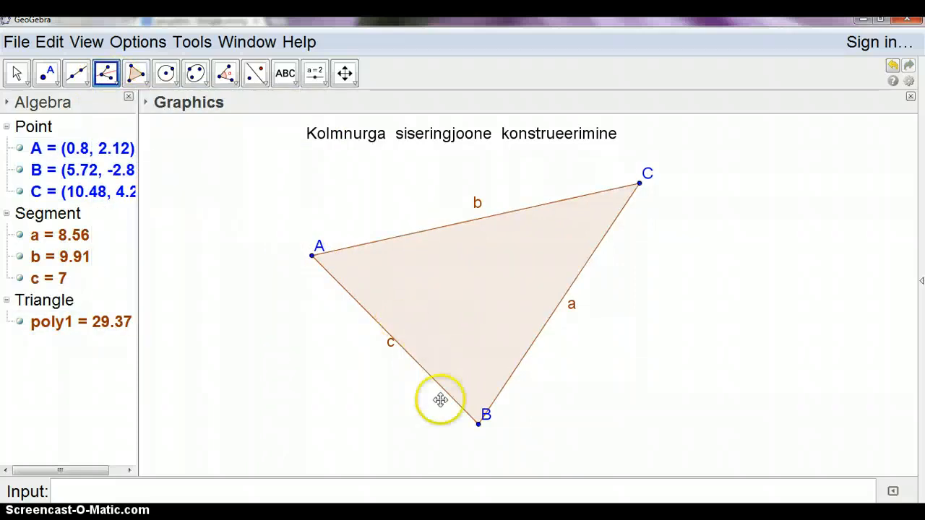
click(475, 423)
click(315, 261)
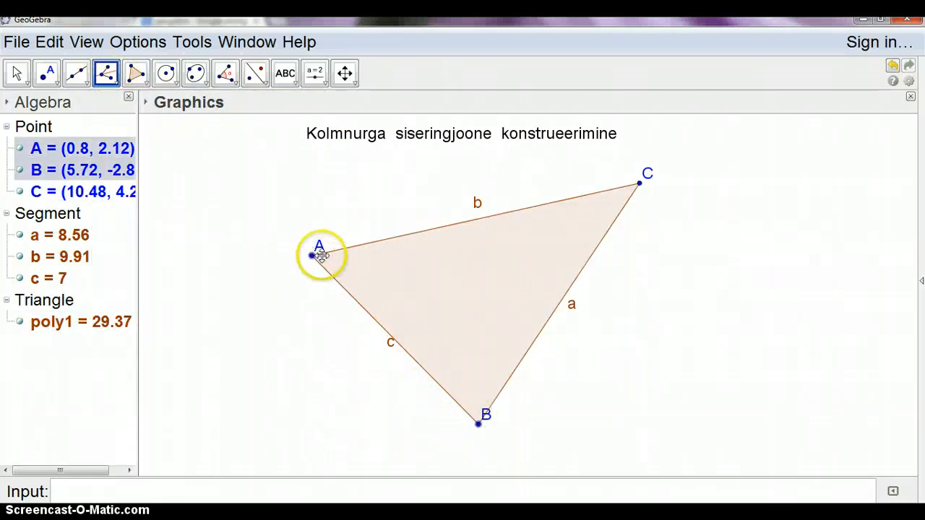
click(640, 182)
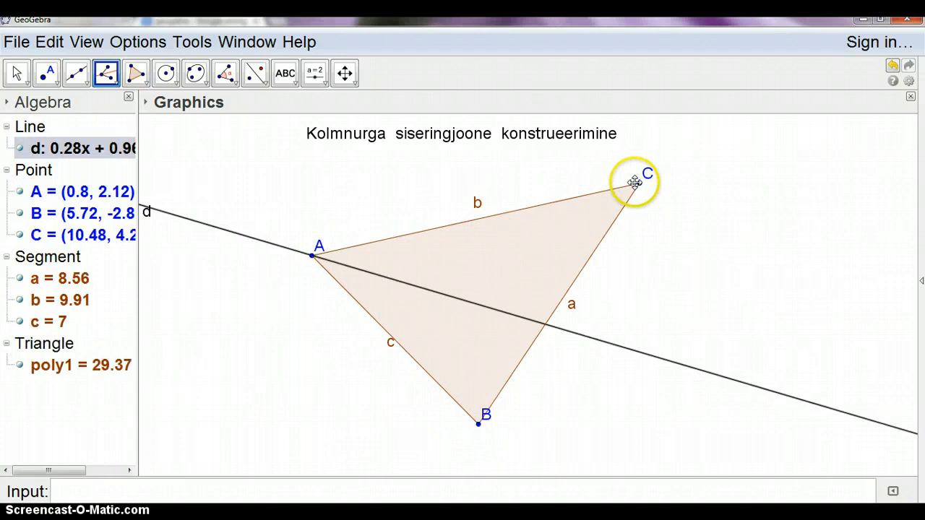
click(316, 256)
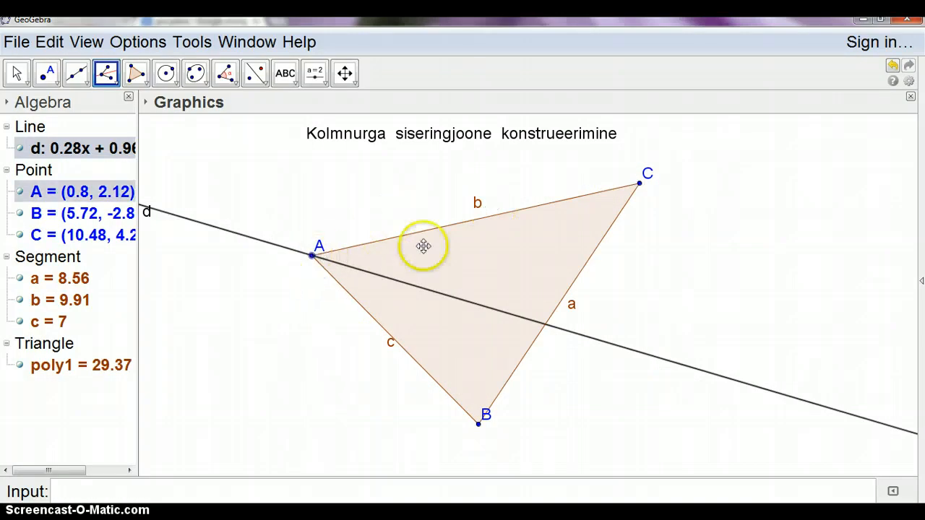
click(639, 182)
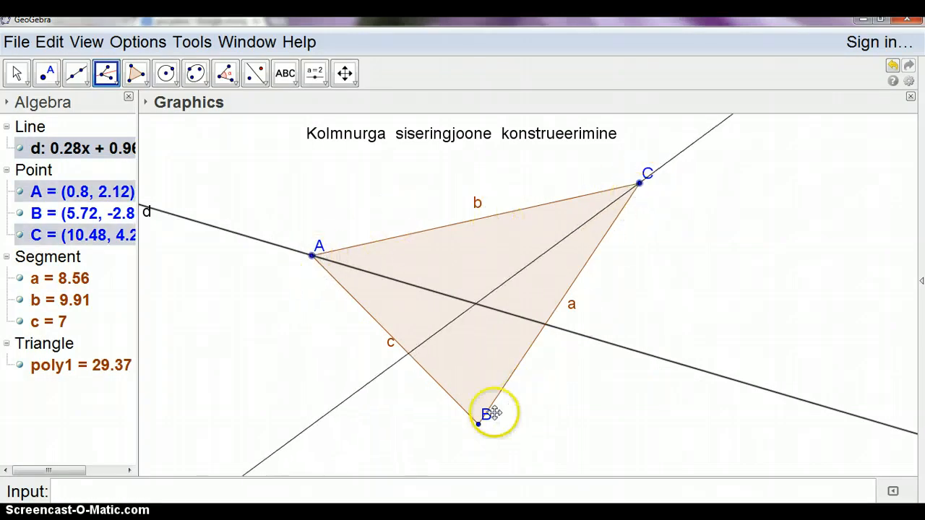
click(478, 422)
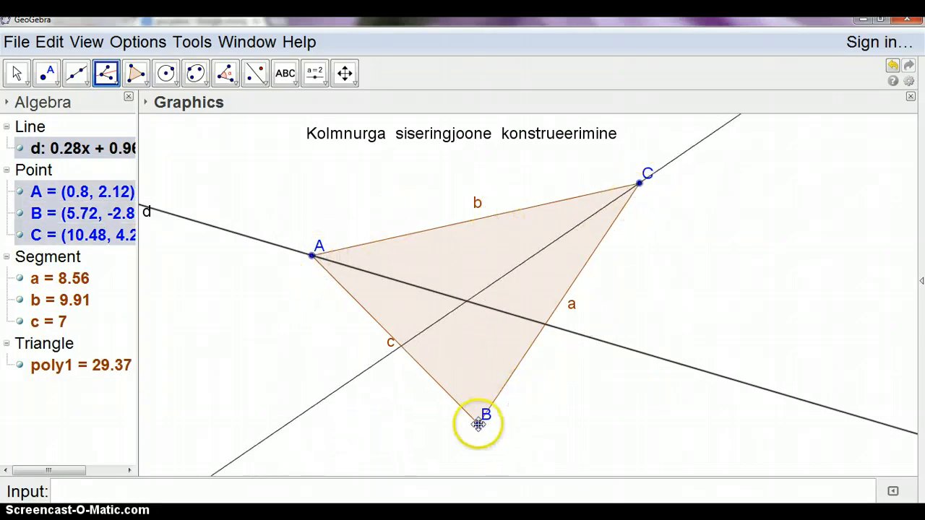
click(639, 183)
click(479, 425)
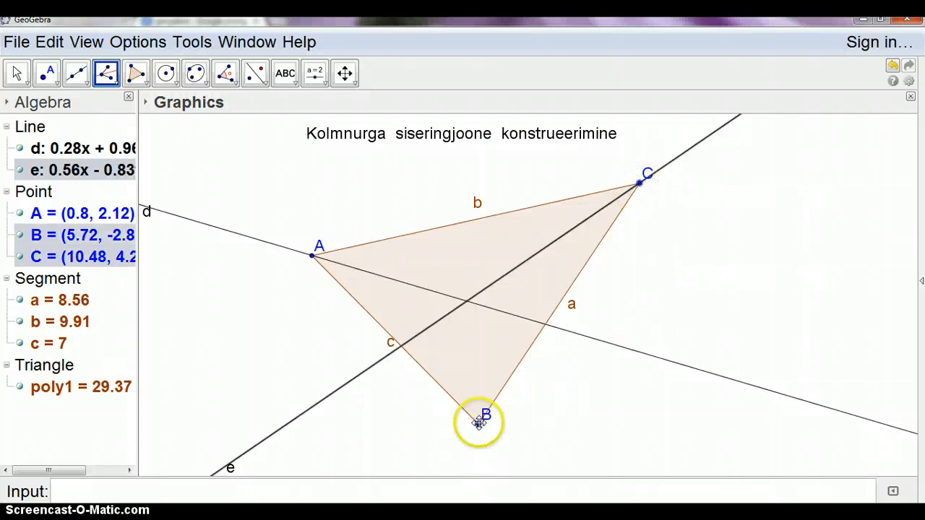
click(311, 260)
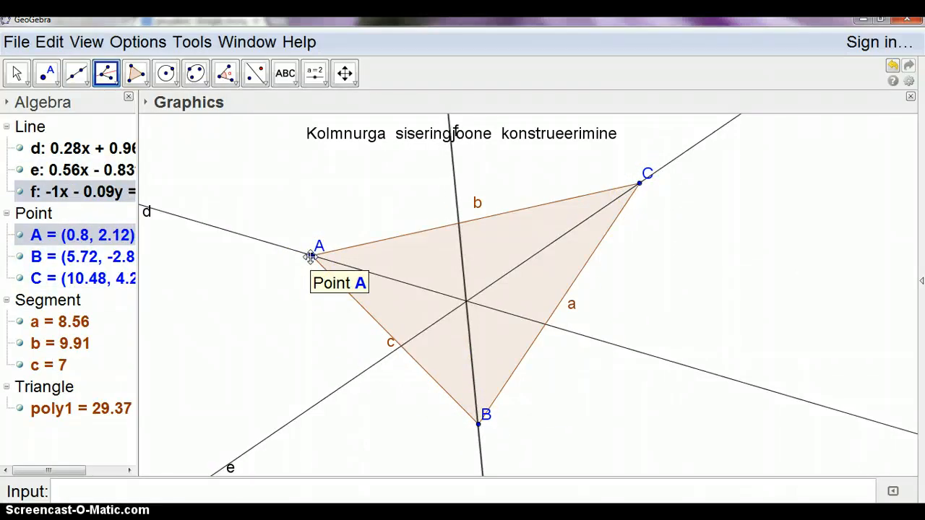
Step: Mark the intersection point of the three angle bisectors inside the triangle
click(48, 73)
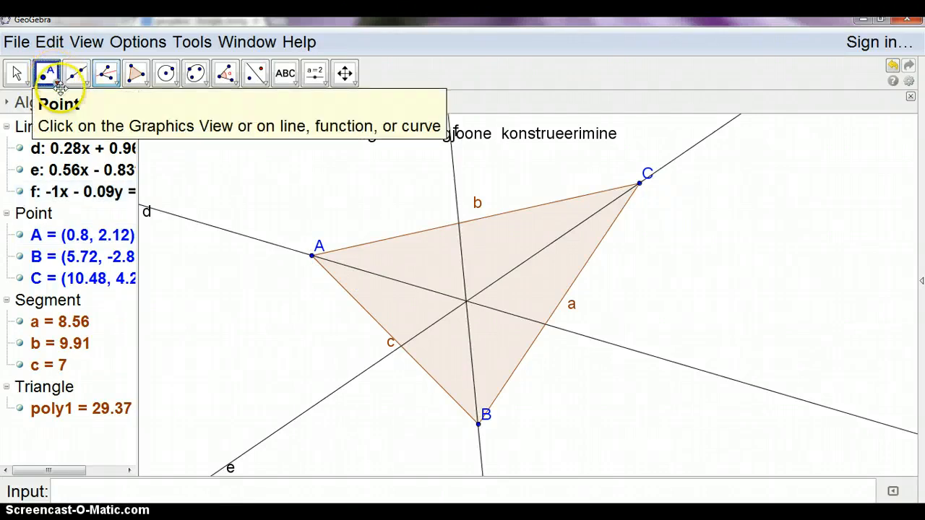
click(48, 73)
click(65, 186)
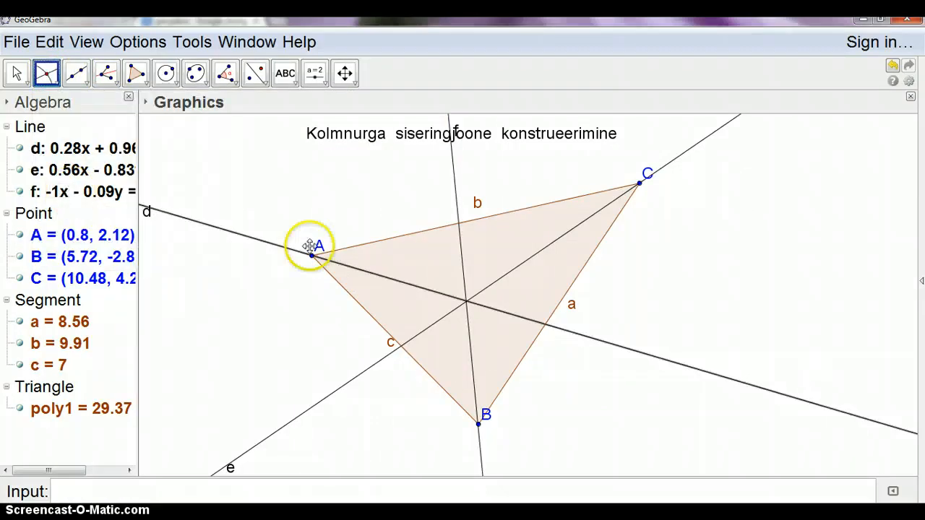
click(466, 285)
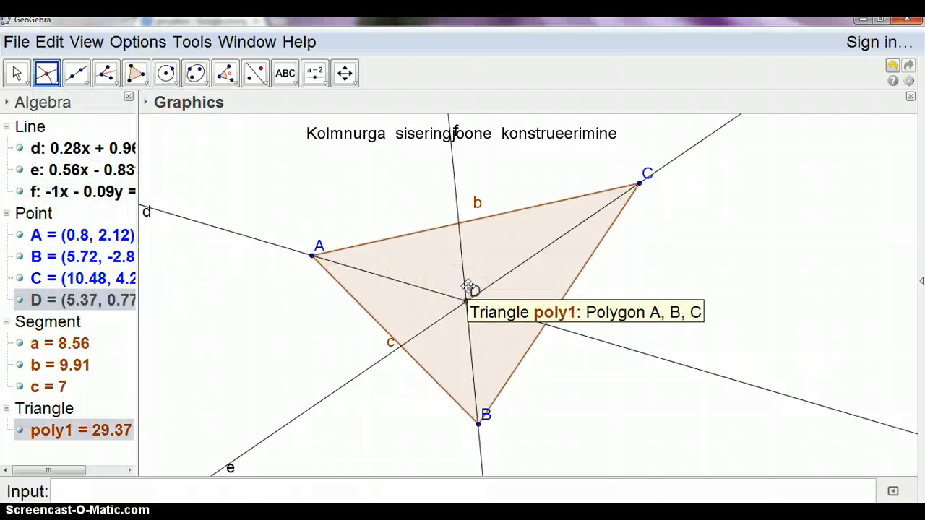
click(15, 71)
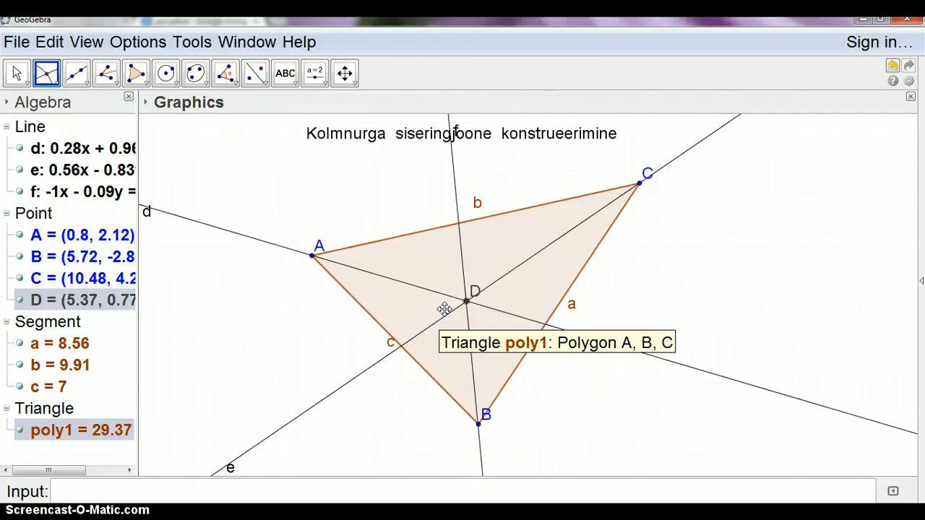
click(466, 302)
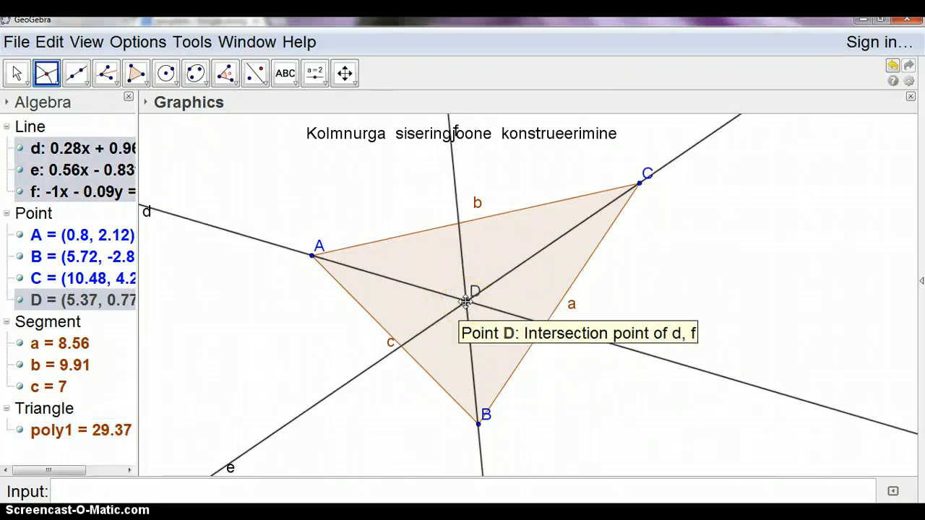
Step: Construct a line through the bisectors' intersection point D perpendicular to side b
click(106, 73)
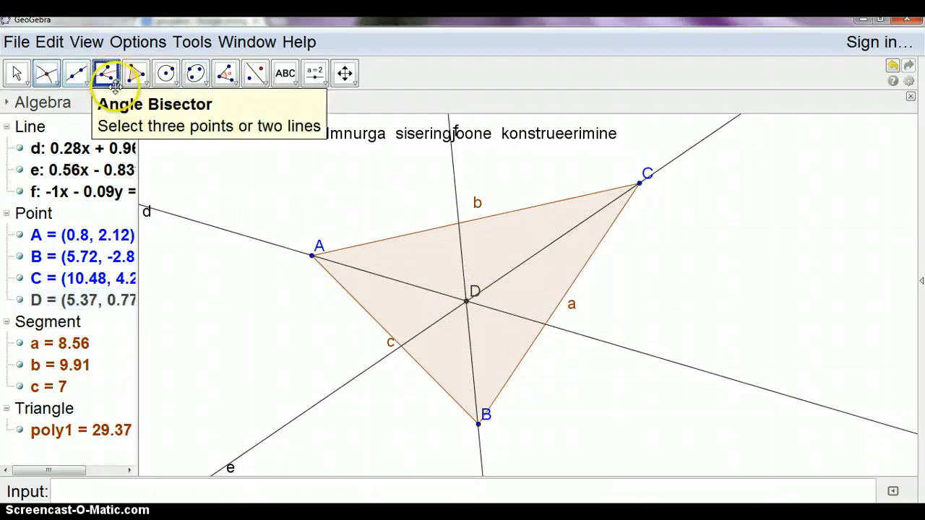
click(119, 81)
click(132, 104)
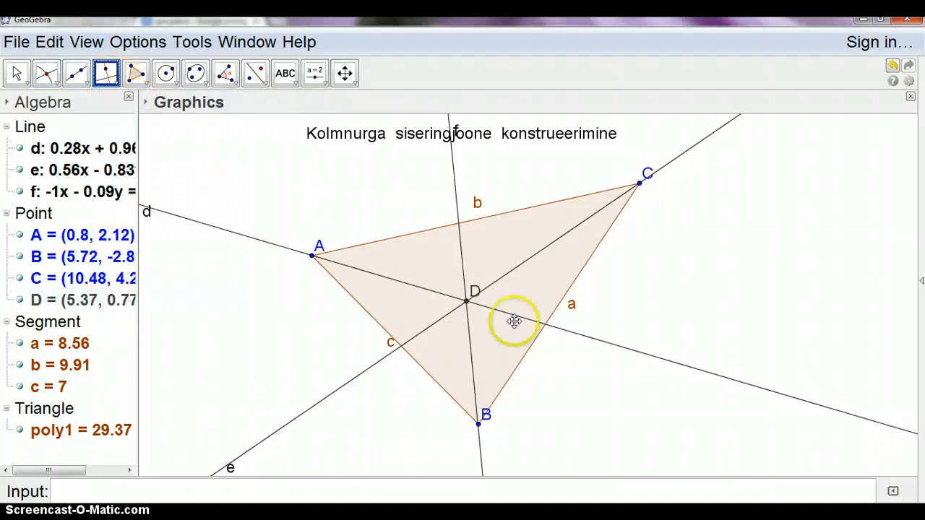
click(466, 302)
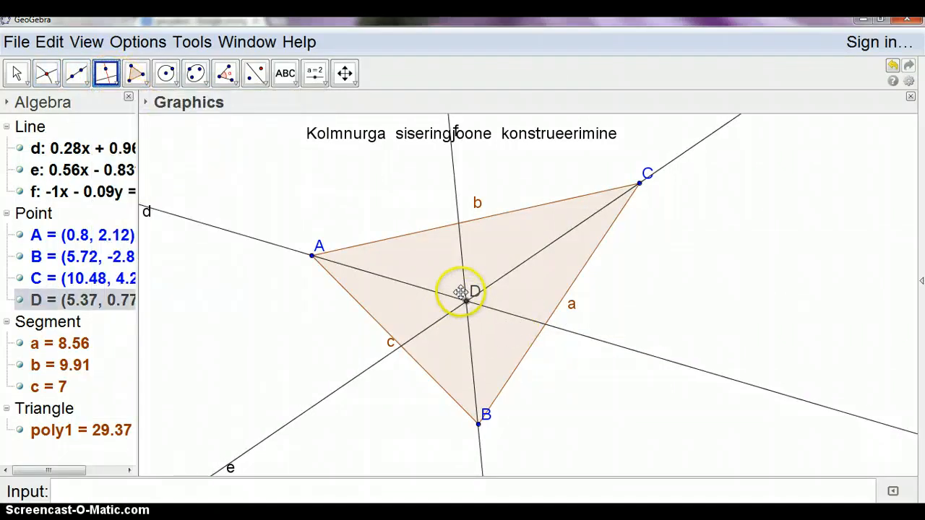
click(443, 226)
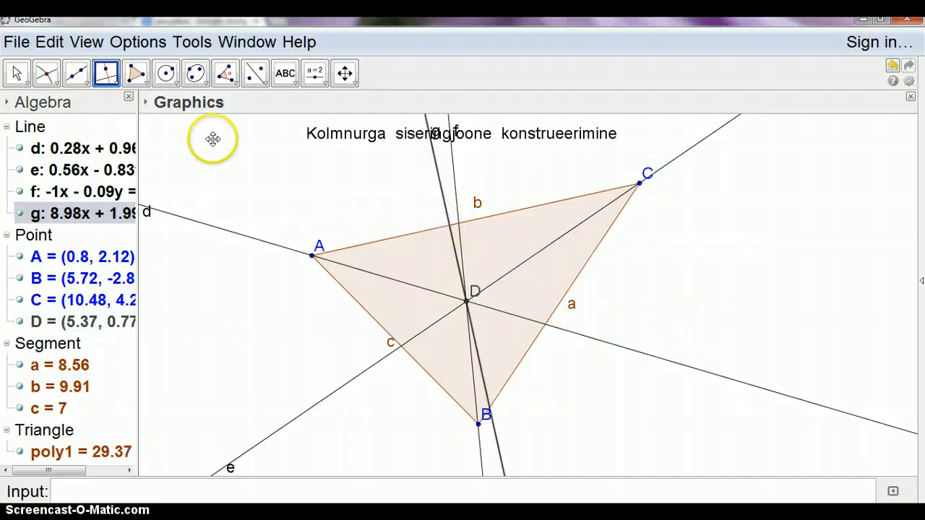
Step: Mark the intersection point of side b and the perpendicular line through D
click(44, 72)
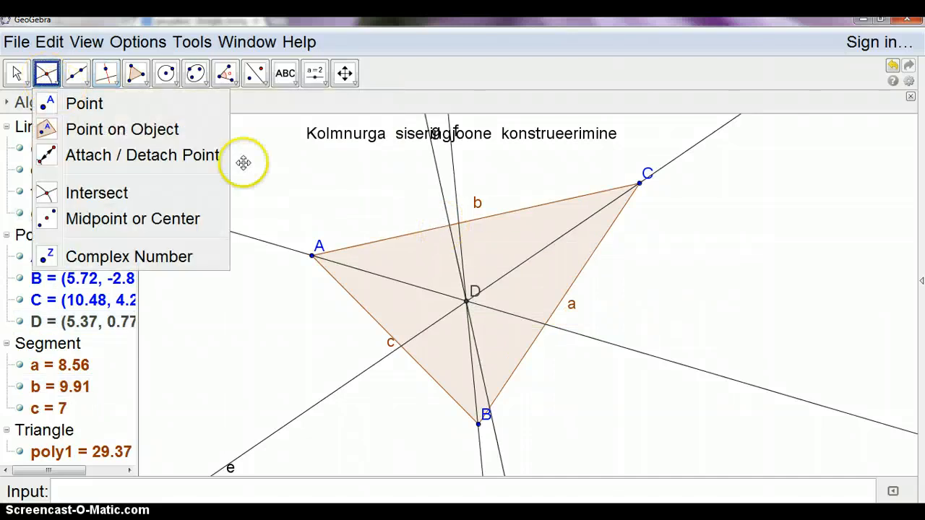
click(433, 230)
click(448, 227)
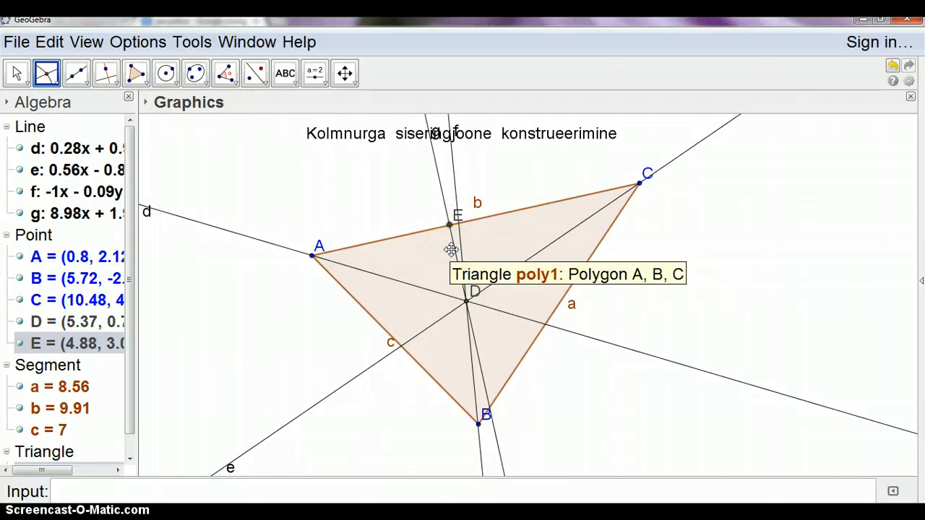
Step: Draw the triangle's inscribed circle with its center at D and passing through point E on side b
click(167, 74)
click(177, 88)
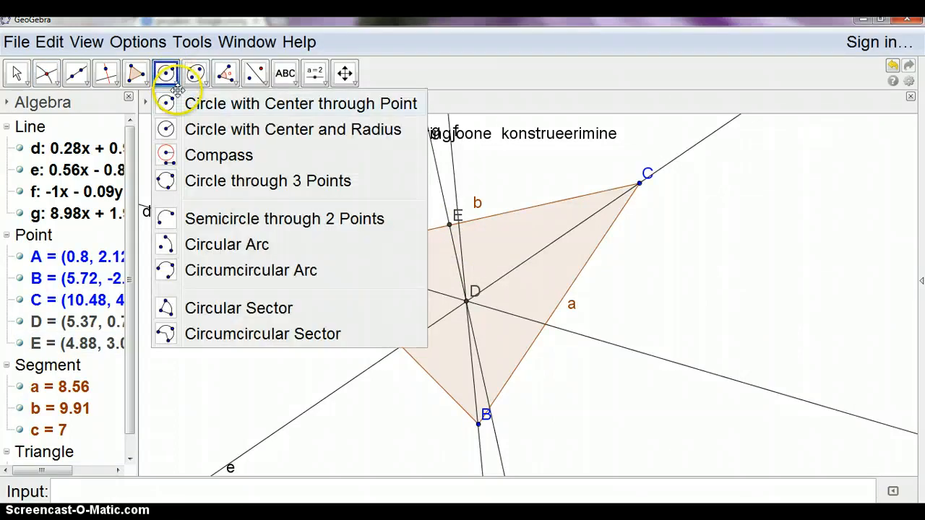
click(187, 104)
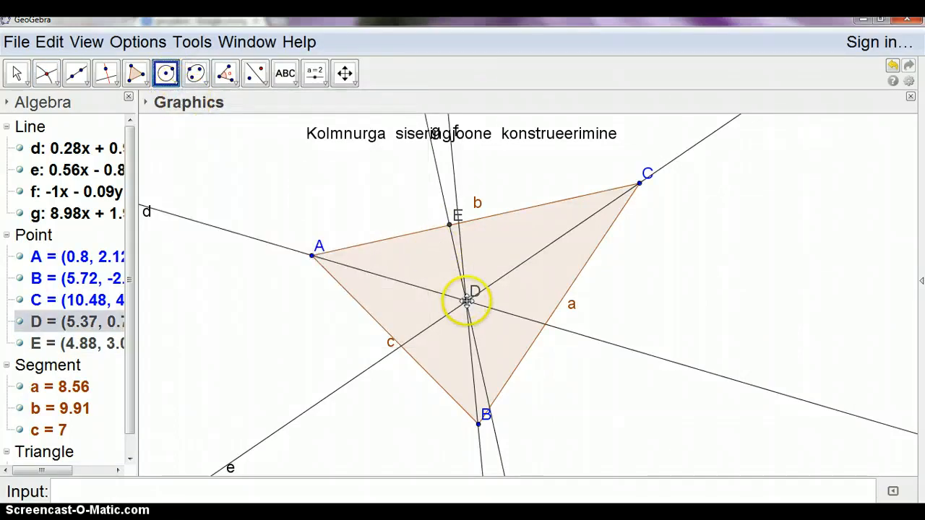
click(466, 301)
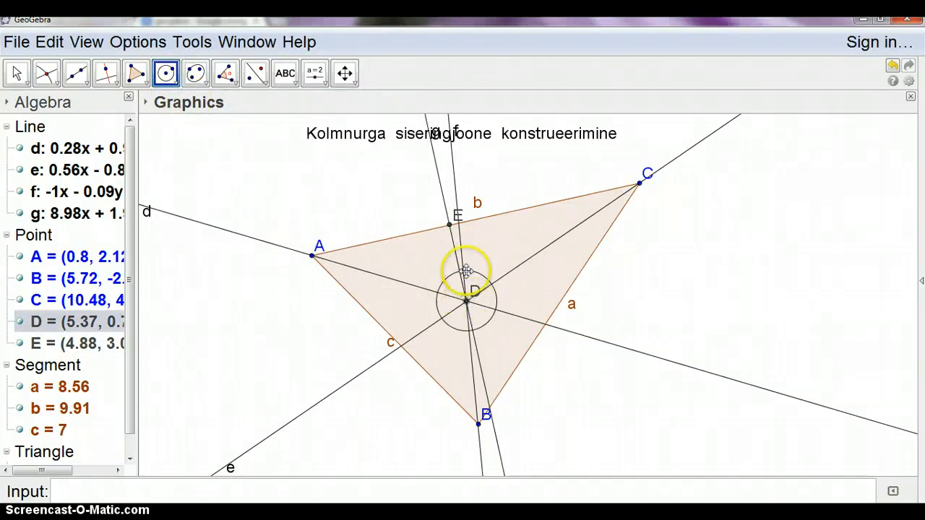
click(448, 224)
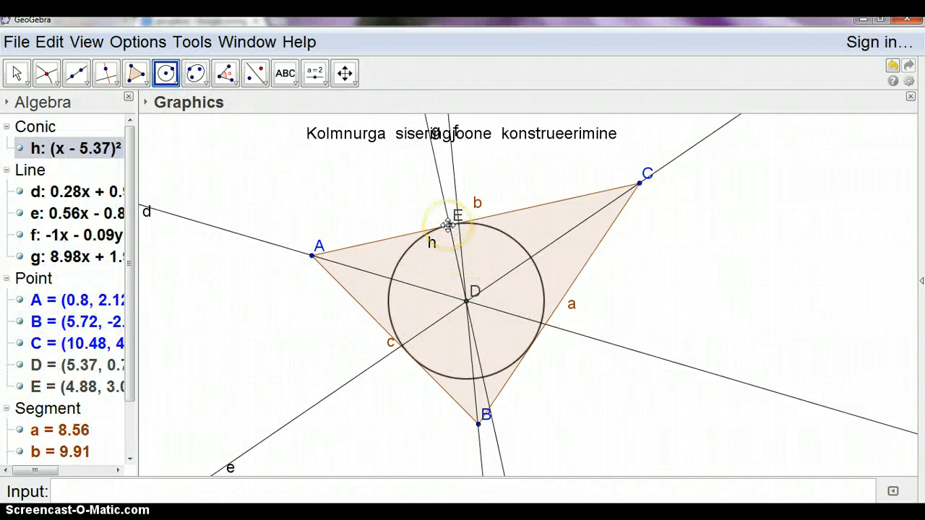
Step: Mark the points where the inscribed circle touches sides c and a, using Intersect
click(47, 75)
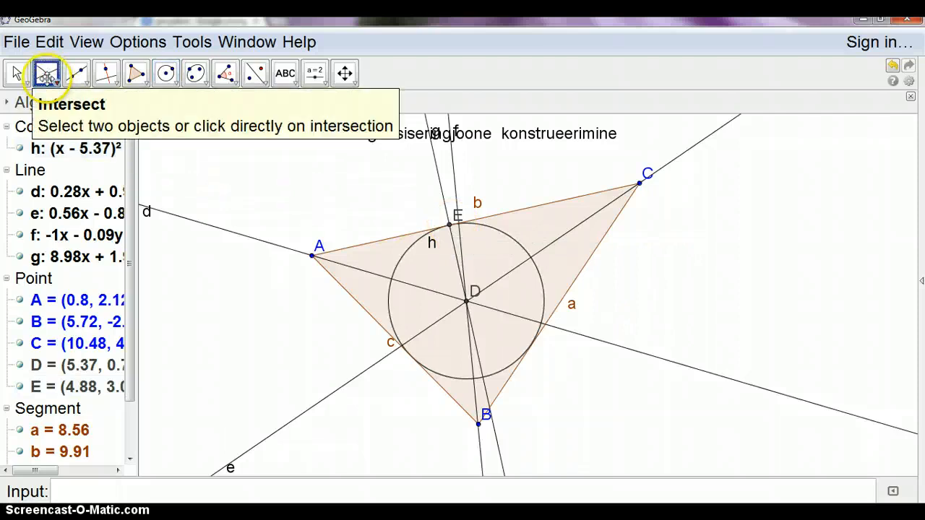
click(436, 382)
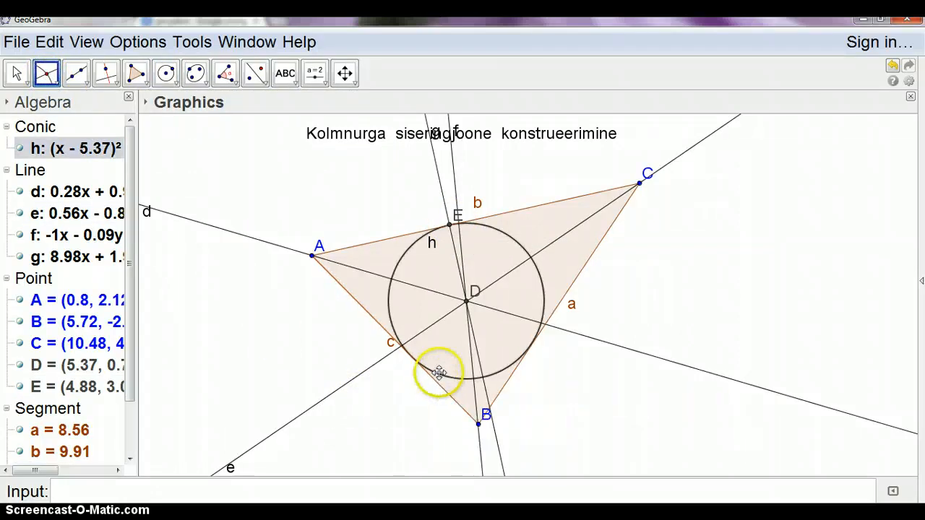
click(436, 381)
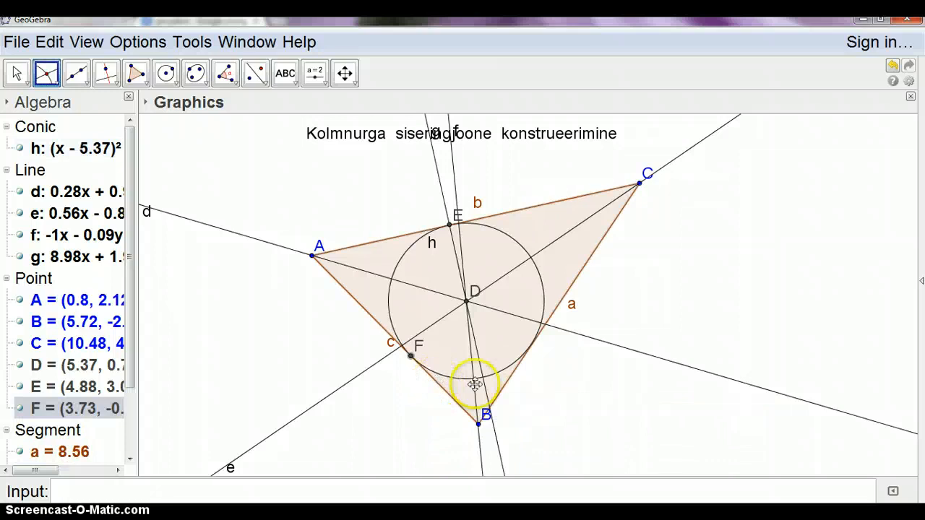
click(511, 377)
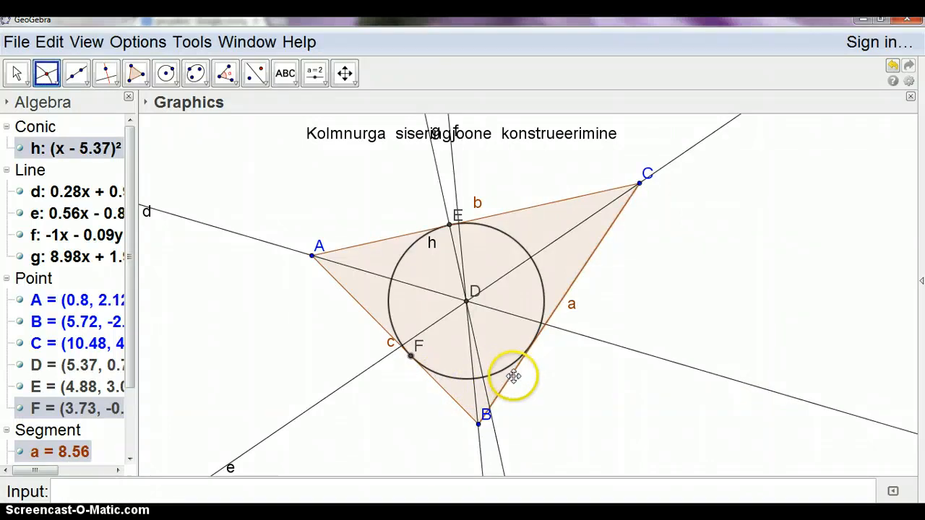
click(513, 372)
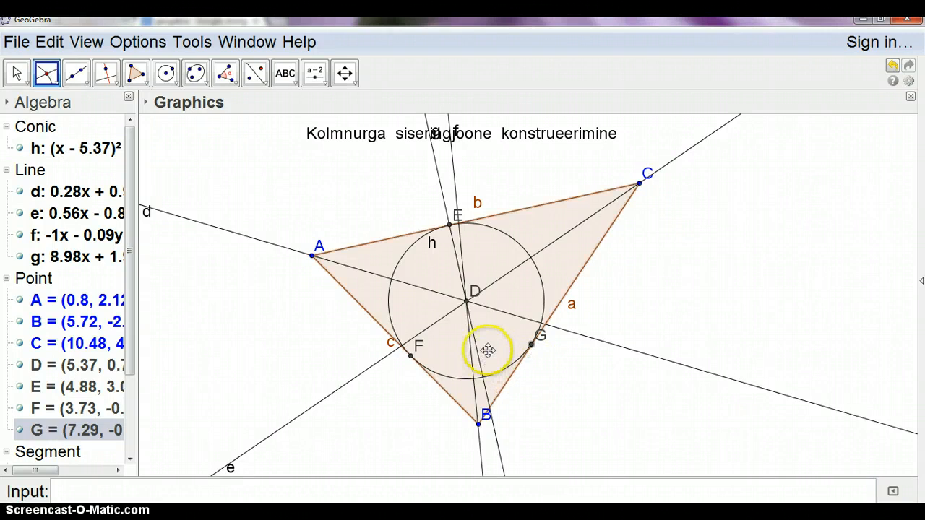
Step: Hide the perpendicular line g and draw radius segments from center D to the tangent points E, F and G
click(19, 256)
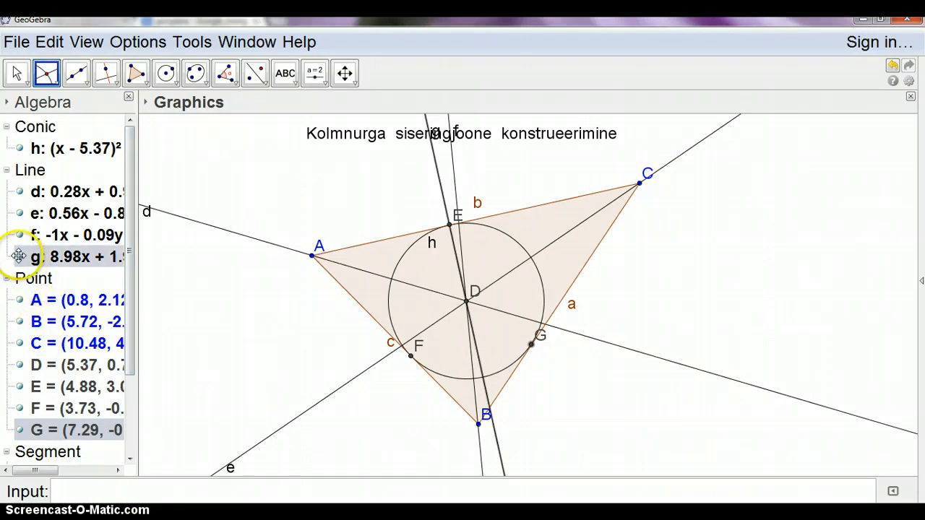
click(18, 256)
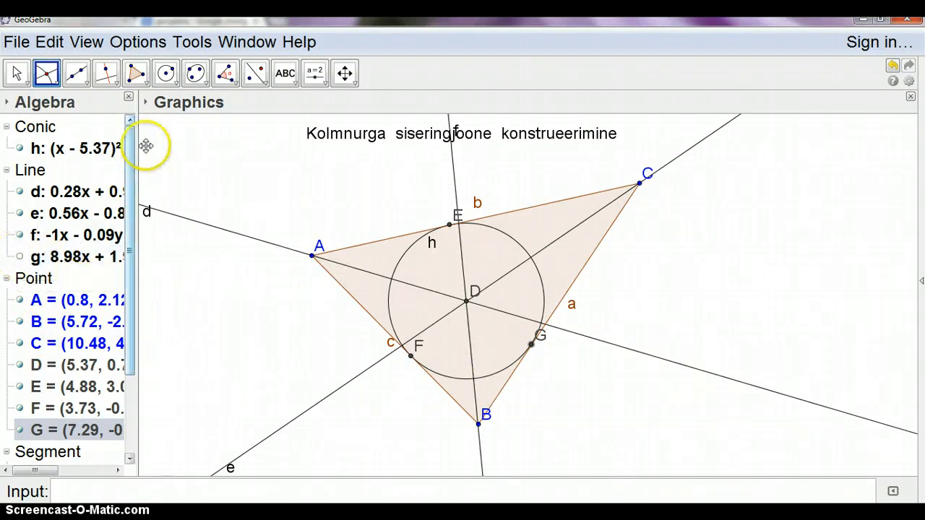
click(85, 78)
click(101, 129)
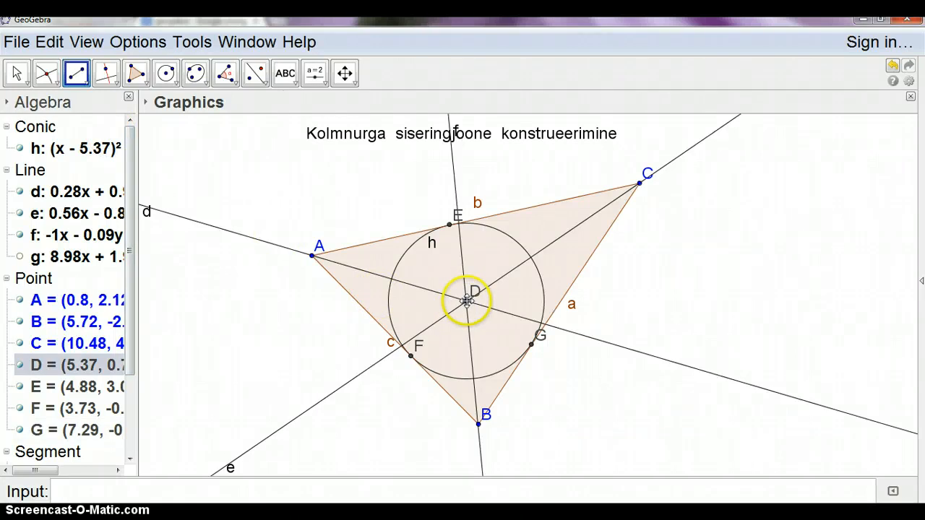
drag(467, 301, 451, 227)
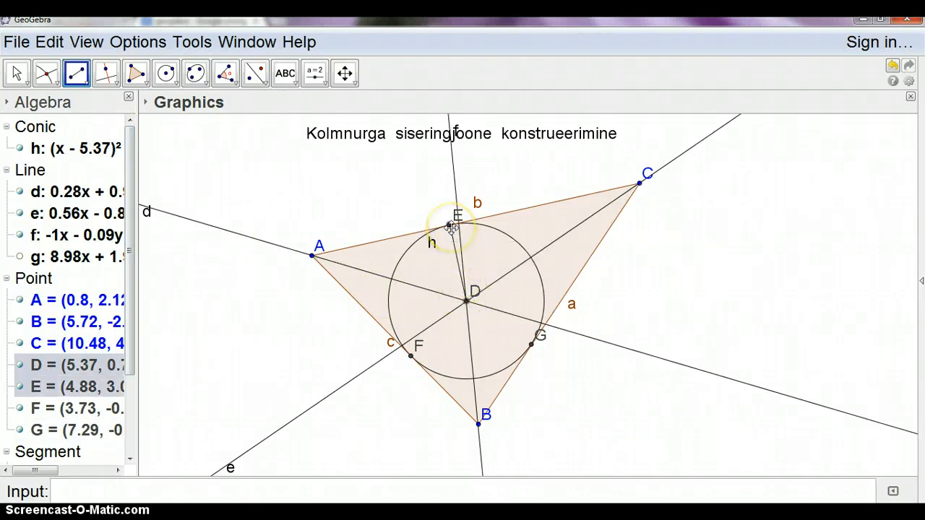
click(459, 302)
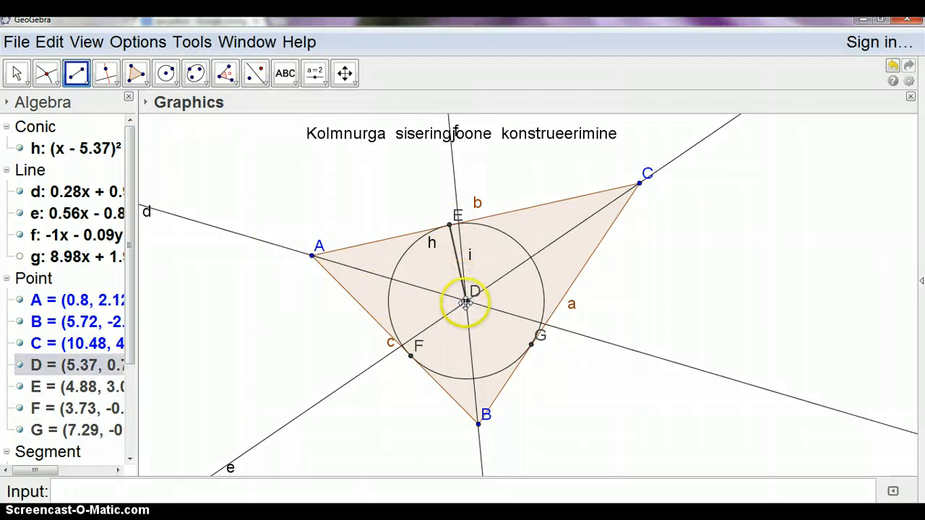
click(413, 354)
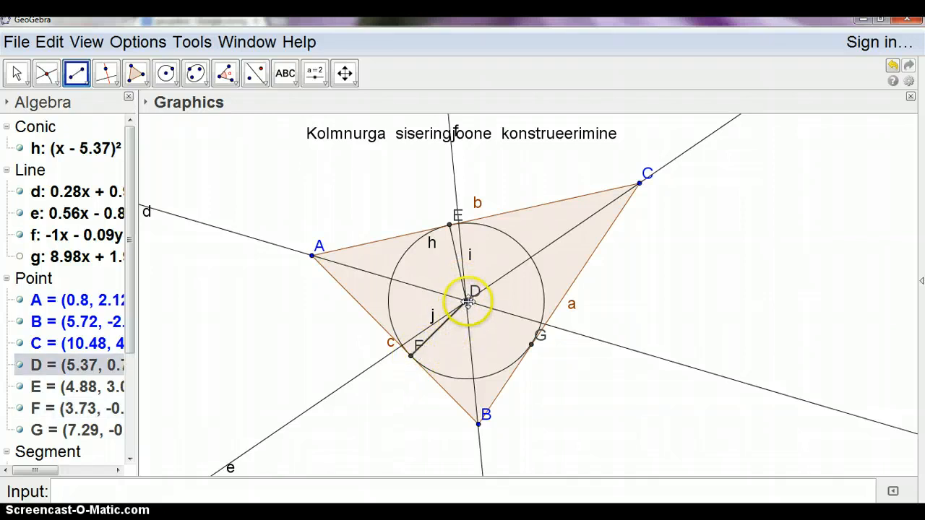
click(466, 300)
click(531, 343)
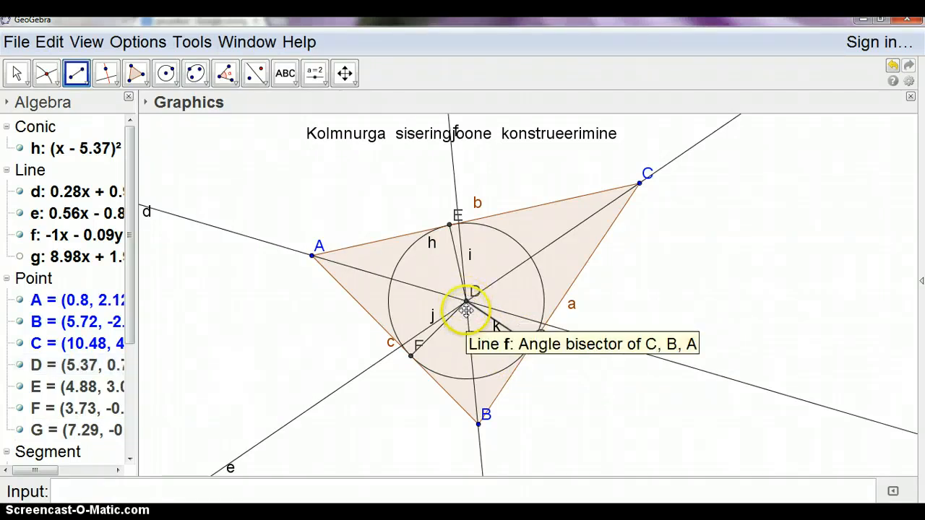
Step: Measure the angle at tangent point E between vertex A and center D with the Angle tool
click(239, 85)
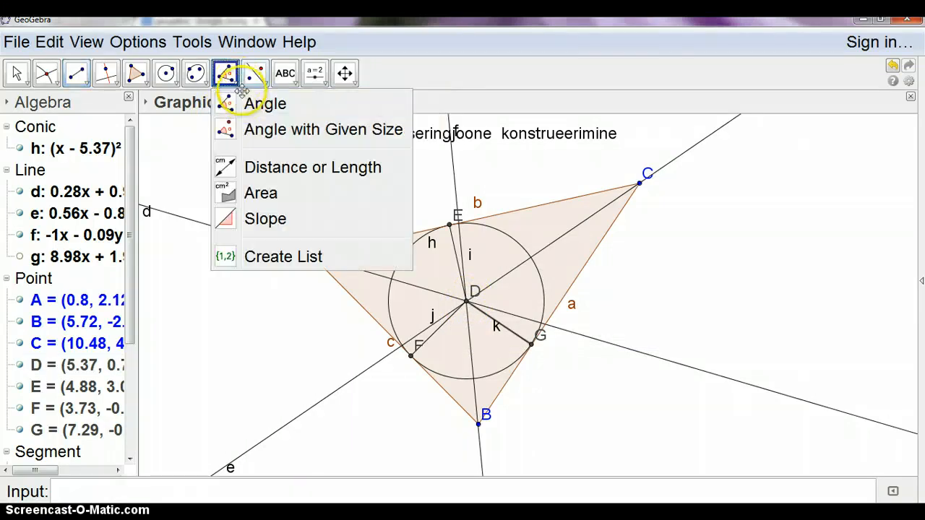
click(243, 99)
click(315, 258)
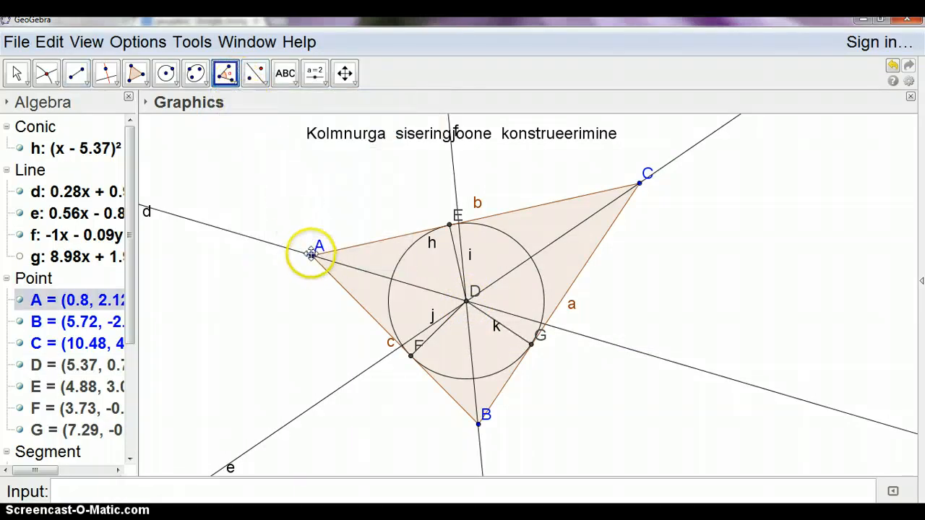
click(449, 221)
click(466, 300)
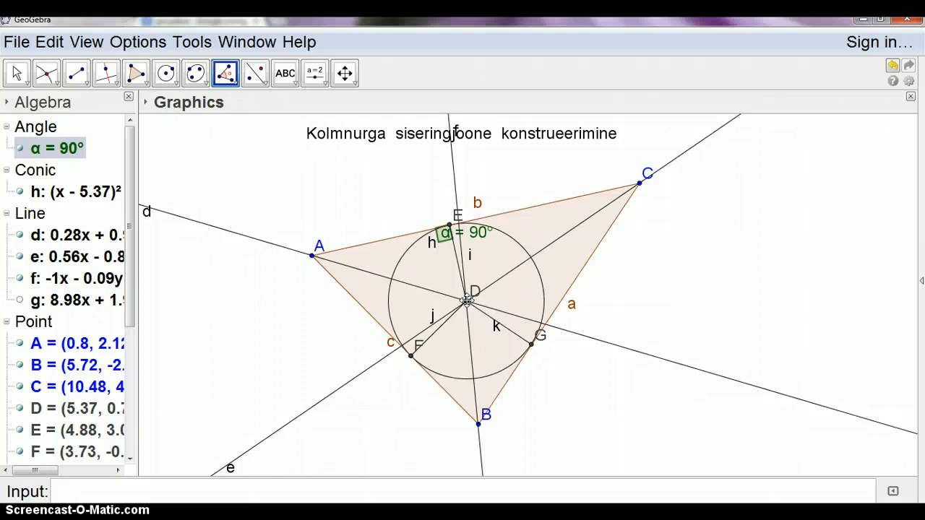
Step: Measure angle DFA at tangent point F and angle CGD at tangent point G
click(468, 300)
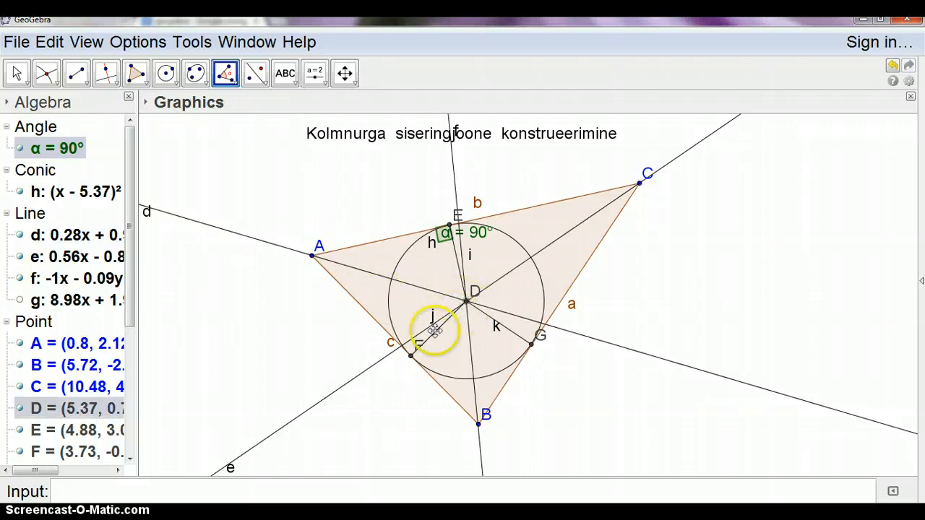
click(412, 353)
click(312, 257)
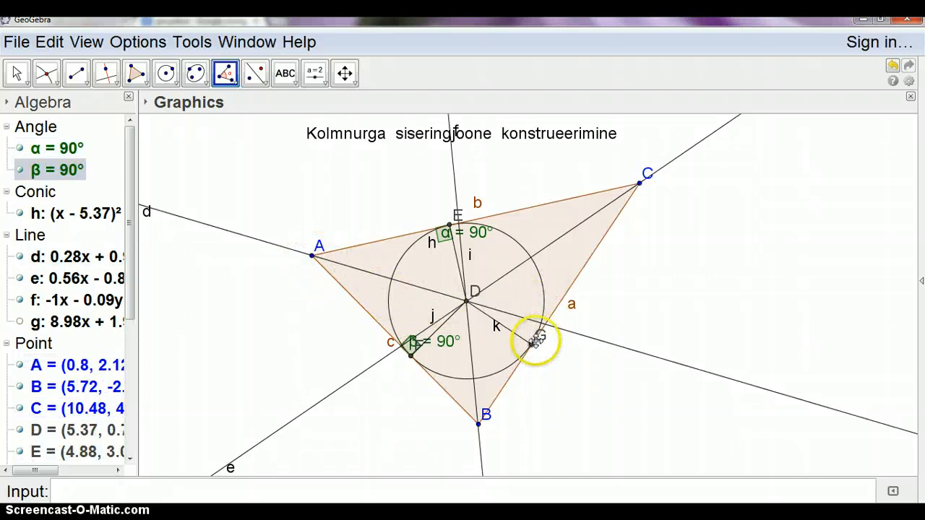
click(640, 184)
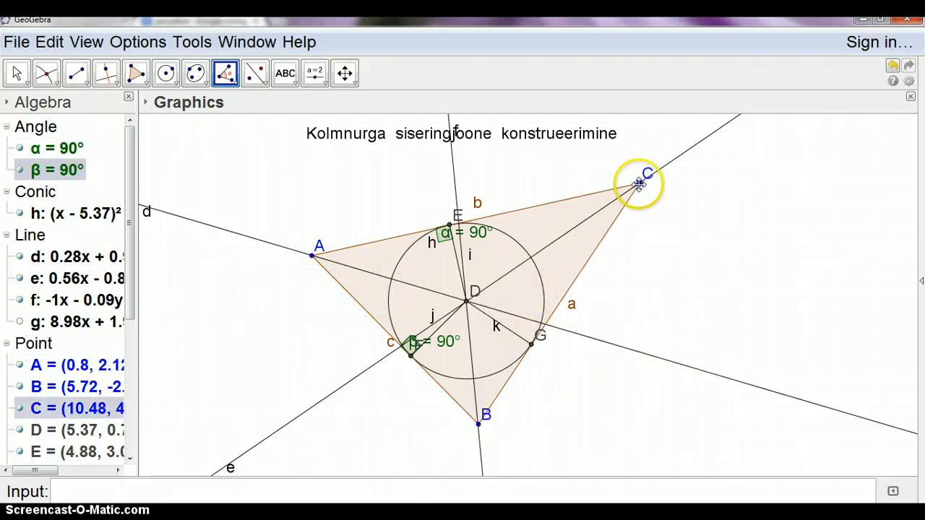
click(531, 345)
click(468, 301)
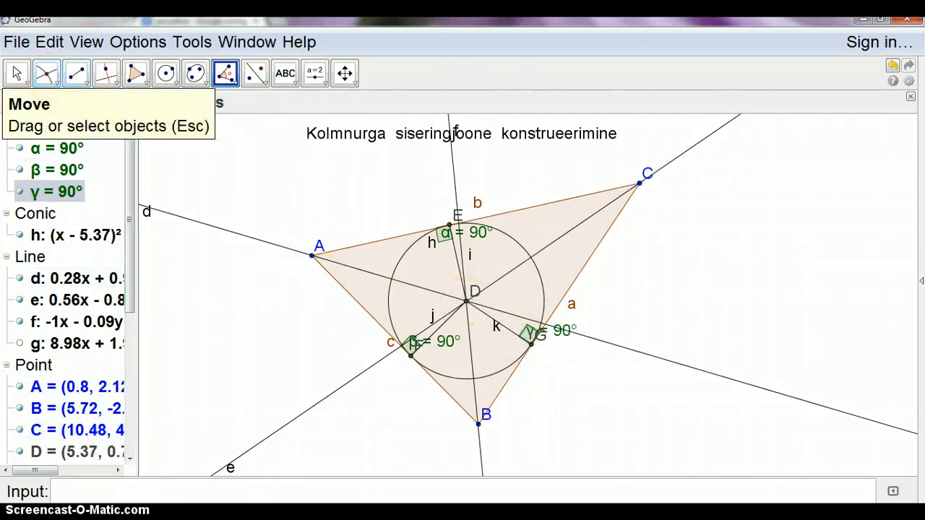
Step: Move the labels of angles β, γ and α outside the triangle, each beside its tangent point
click(15, 72)
scroll(489, 365, up, 1)
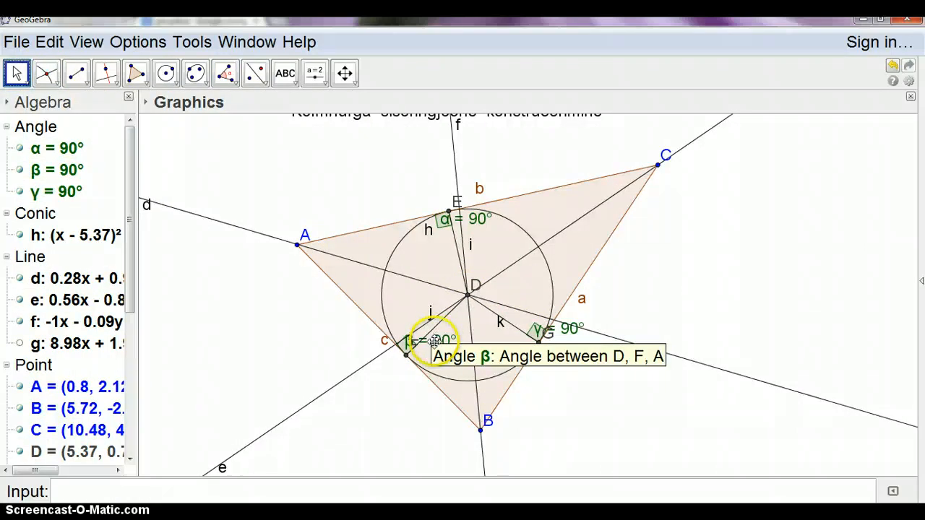
drag(426, 337, 404, 383)
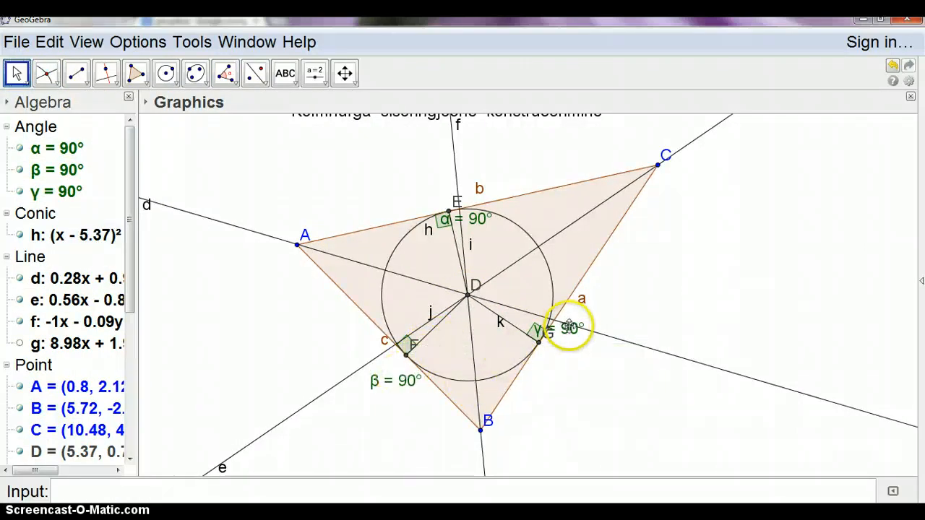
drag(564, 327, 578, 355)
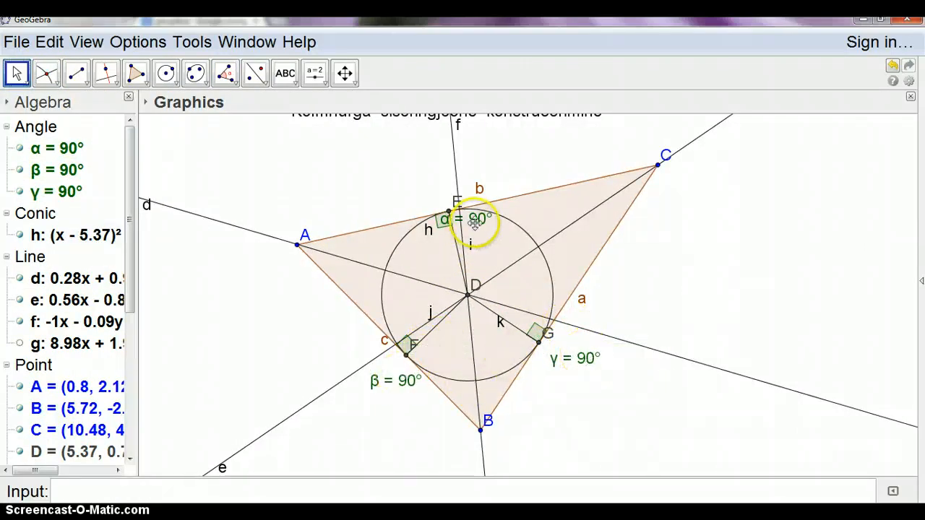
drag(474, 223, 435, 194)
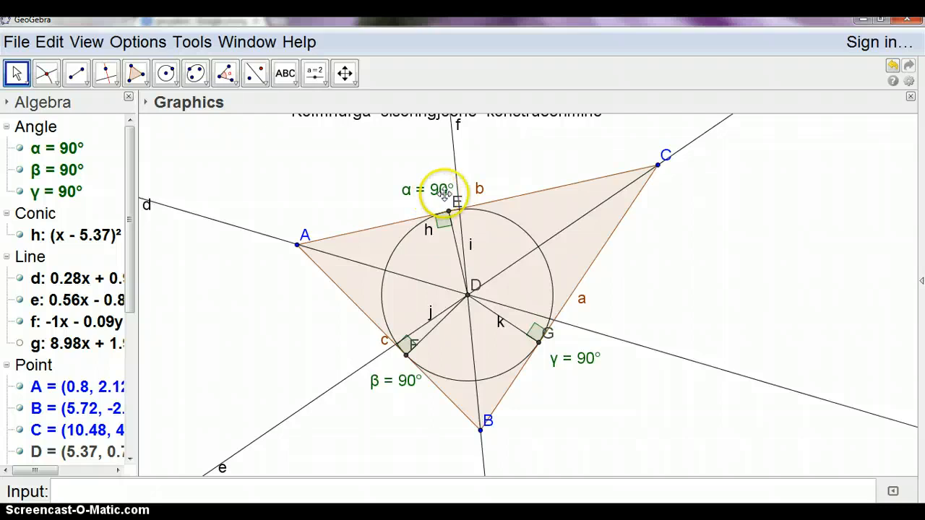
Step: Hide the labels of radius segments i, k and j
right_click(429, 229)
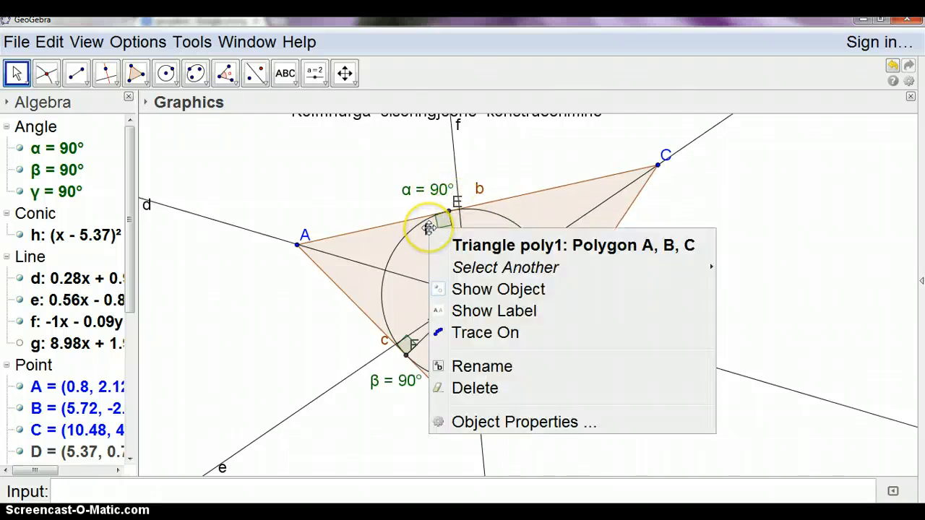
click(450, 310)
right_click(469, 245)
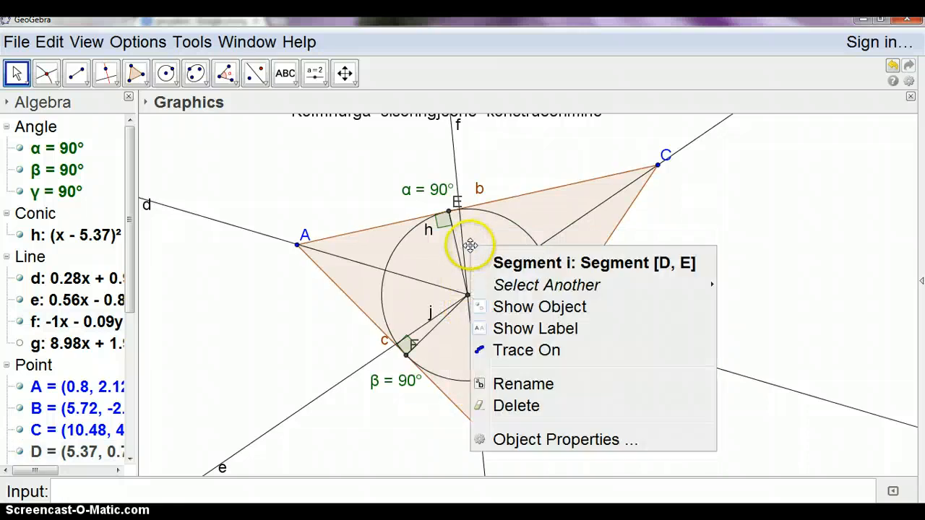
right_click(460, 257)
click(513, 338)
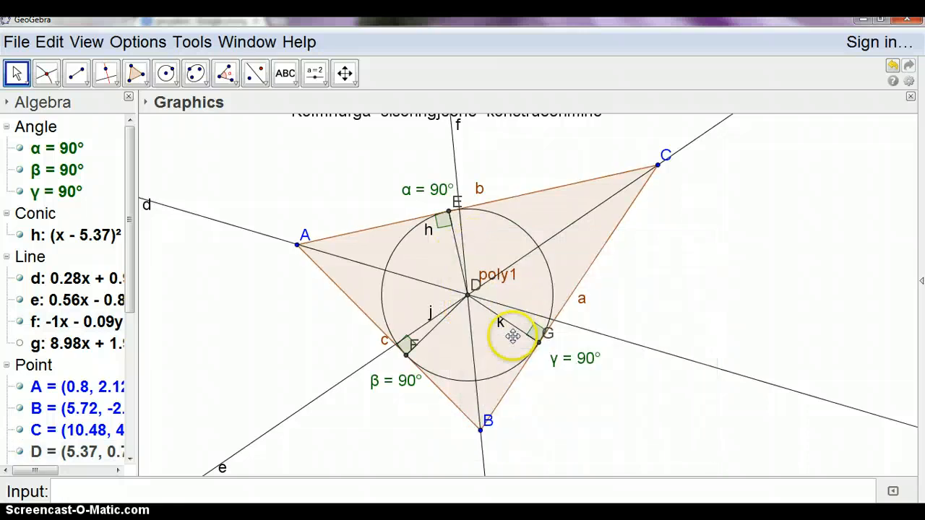
right_click(499, 323)
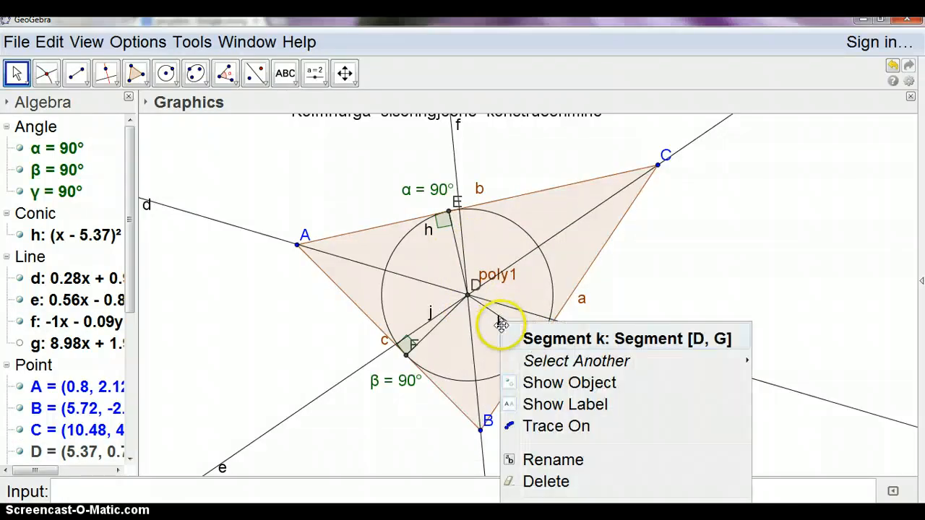
click(514, 402)
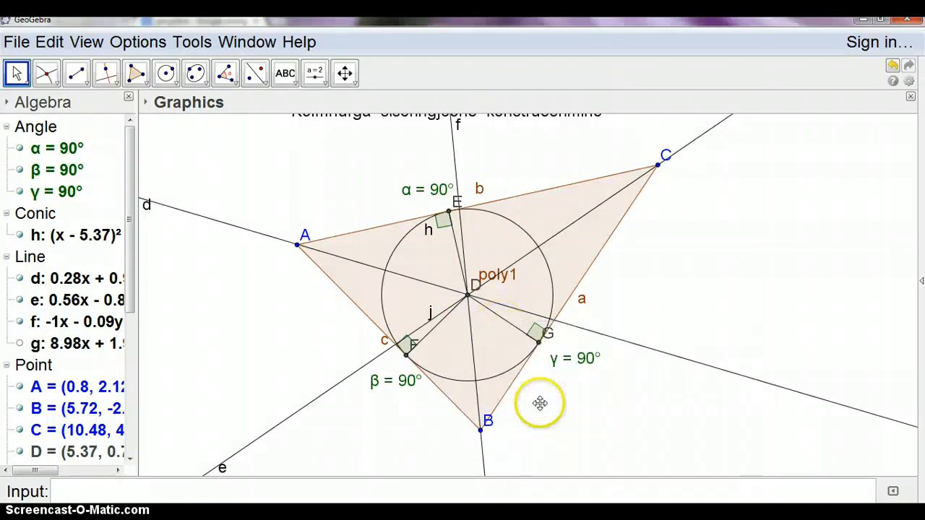
right_click(440, 318)
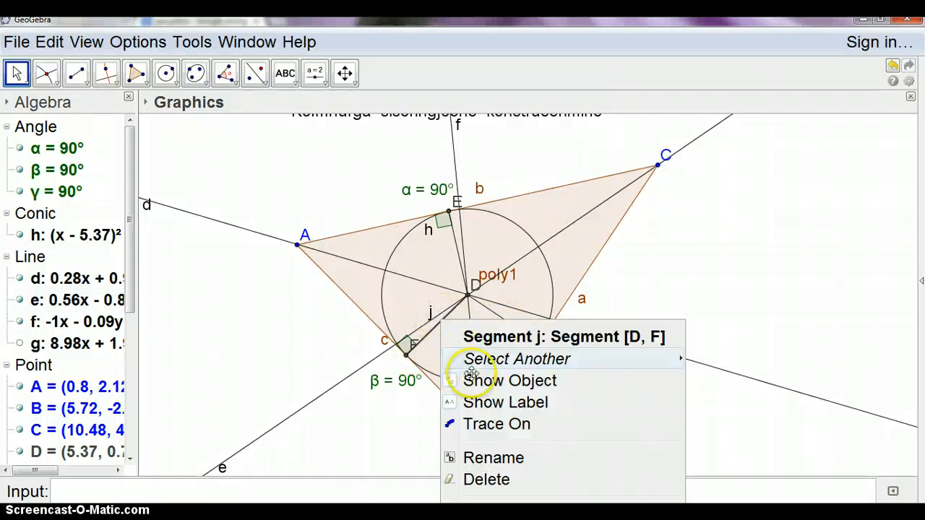
click(481, 402)
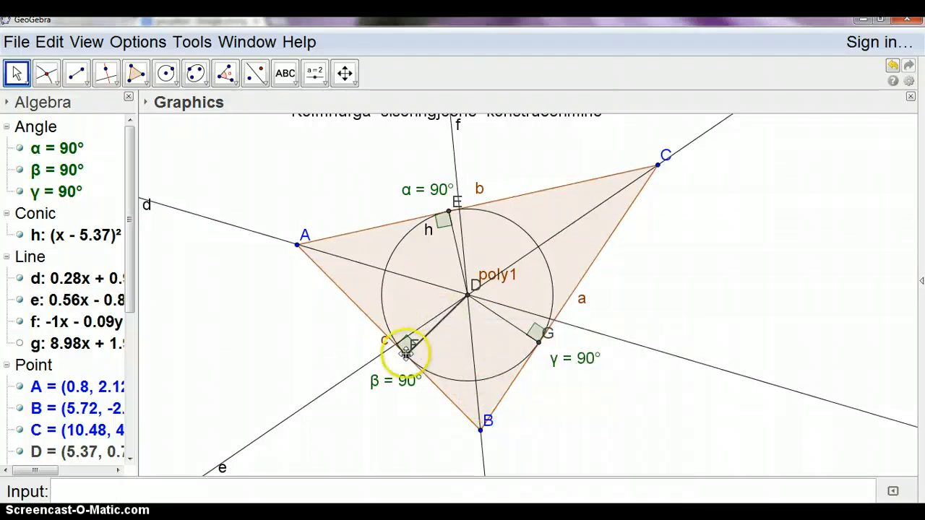
Step: Hide the labels of tangent points F, G and E, and those of the circle and the triangle polygon
right_click(406, 352)
click(437, 407)
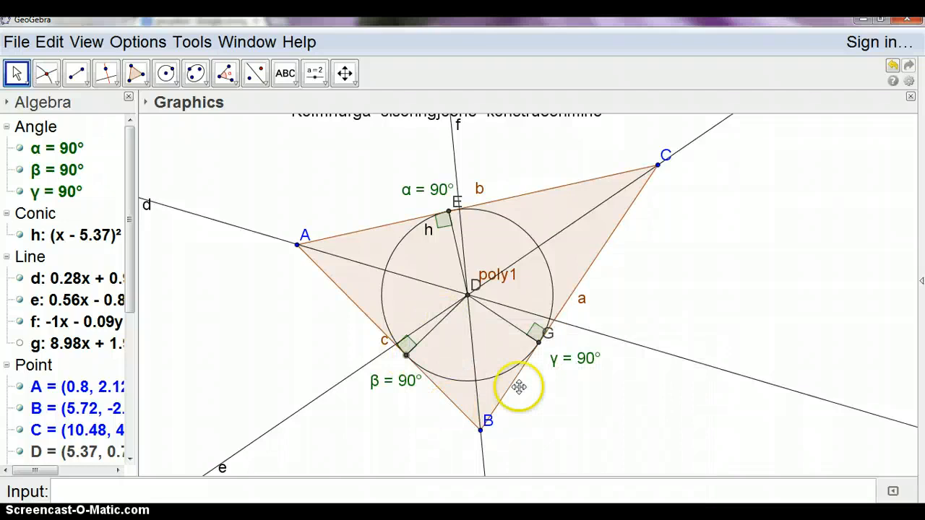
right_click(540, 340)
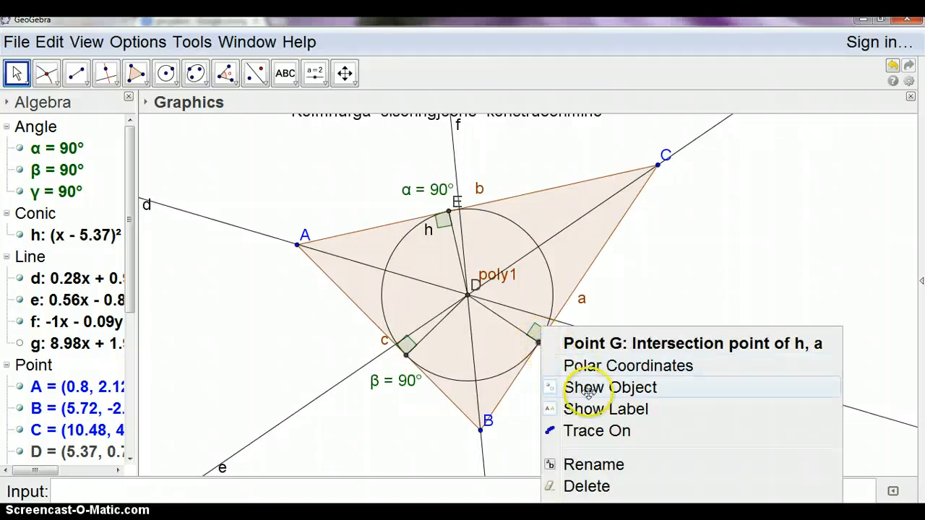
click(587, 407)
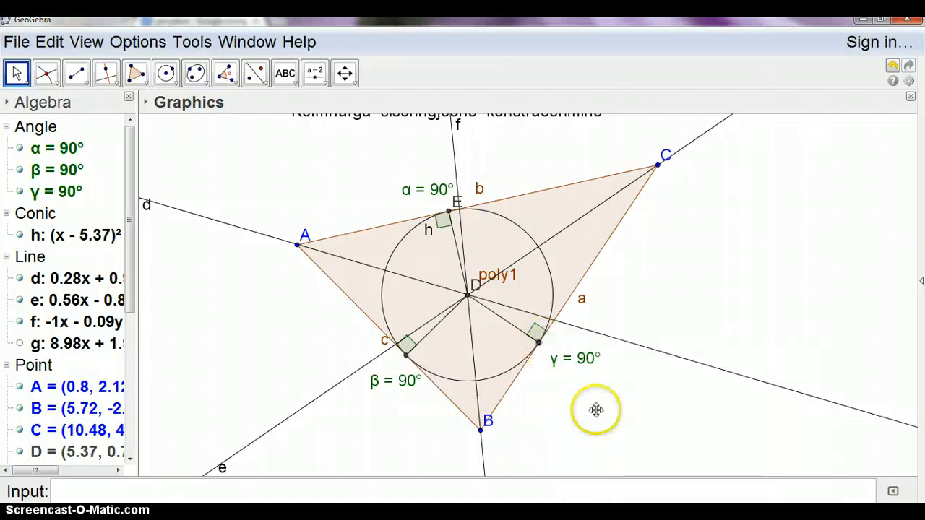
right_click(448, 209)
click(484, 291)
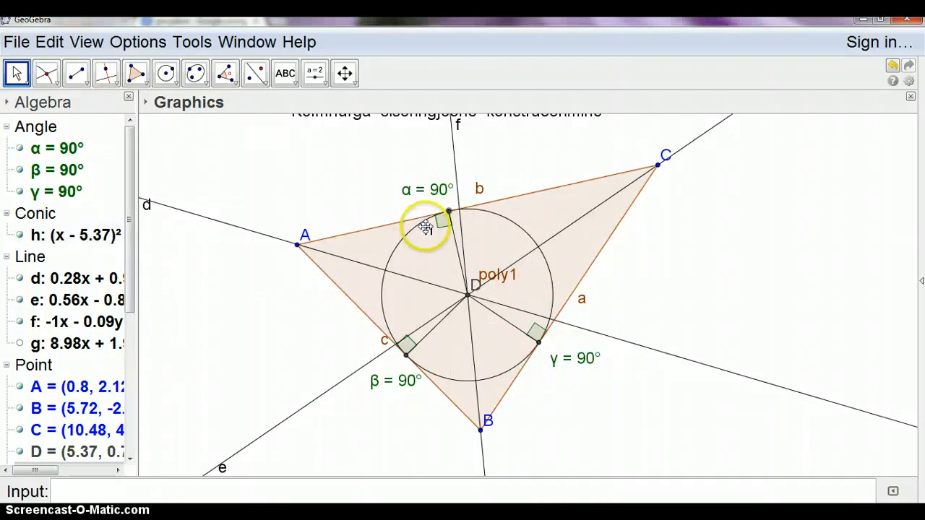
right_click(427, 219)
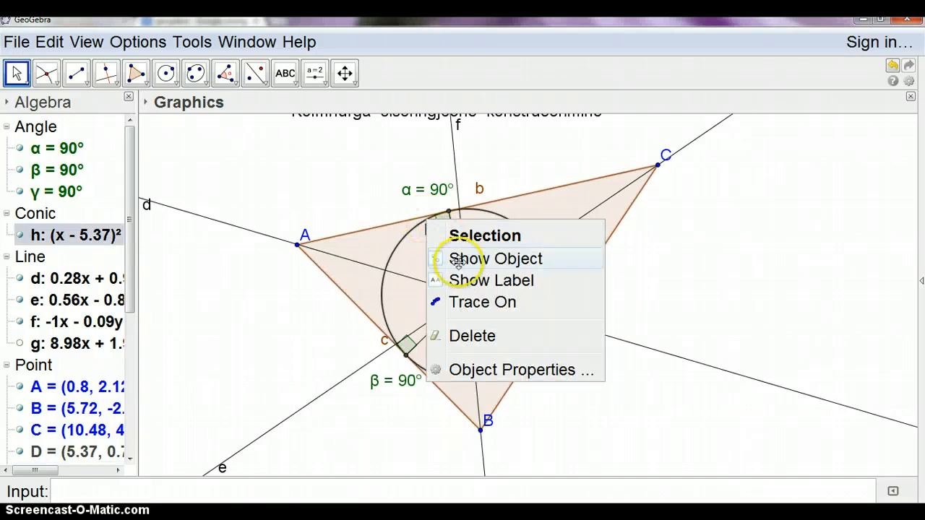
click(470, 279)
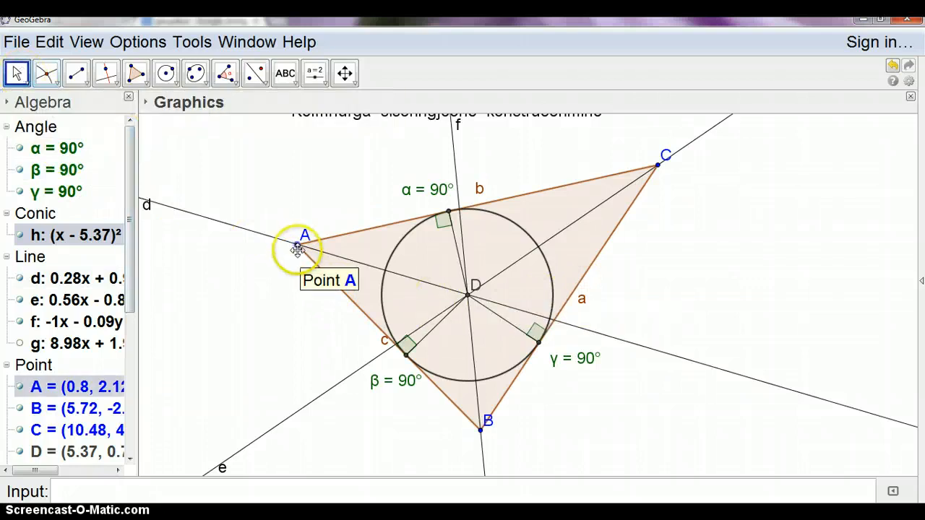
Step: Reshape the triangle to test the construction, moving vertex A to about x = 0.28, C to x = 11.88 and B to x = 9.63
drag(296, 246, 278, 295)
drag(658, 166, 709, 210)
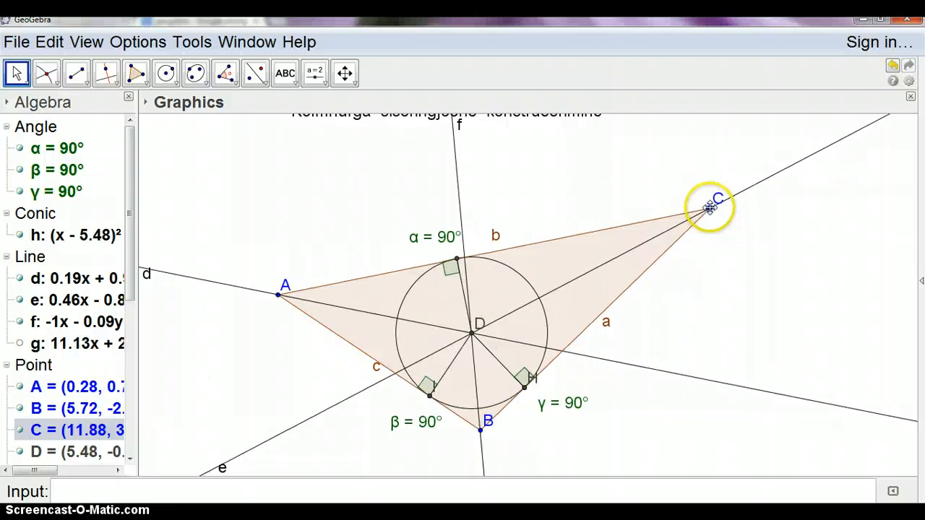
drag(482, 431, 625, 465)
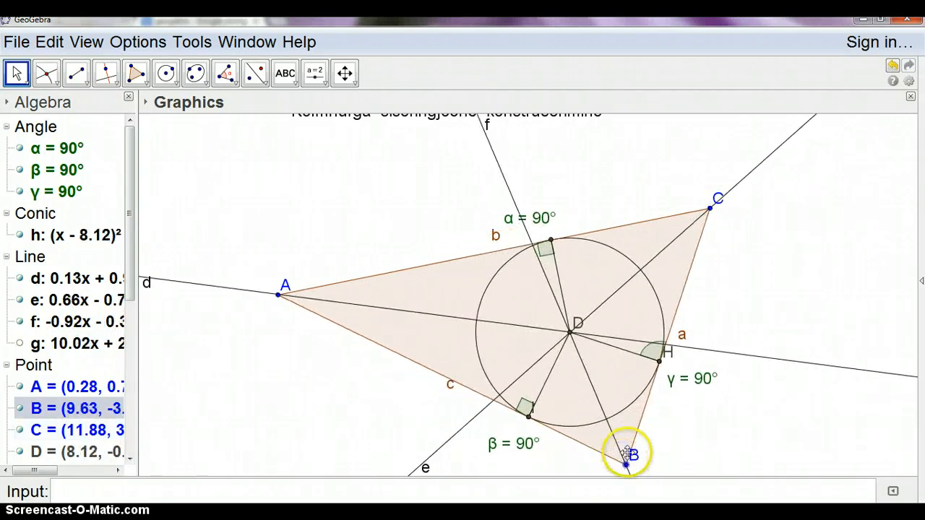